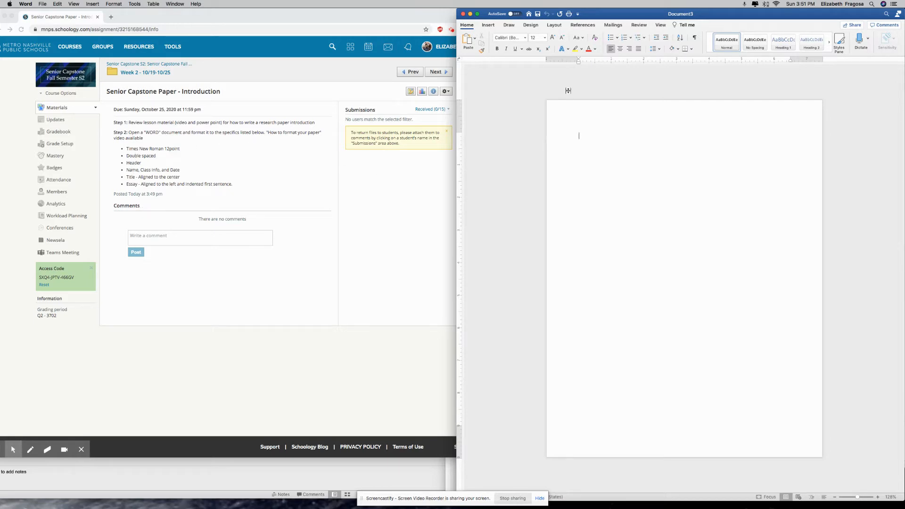
Set the document font to Times New Roman and the line spacing to 2.0
left_click(526, 39)
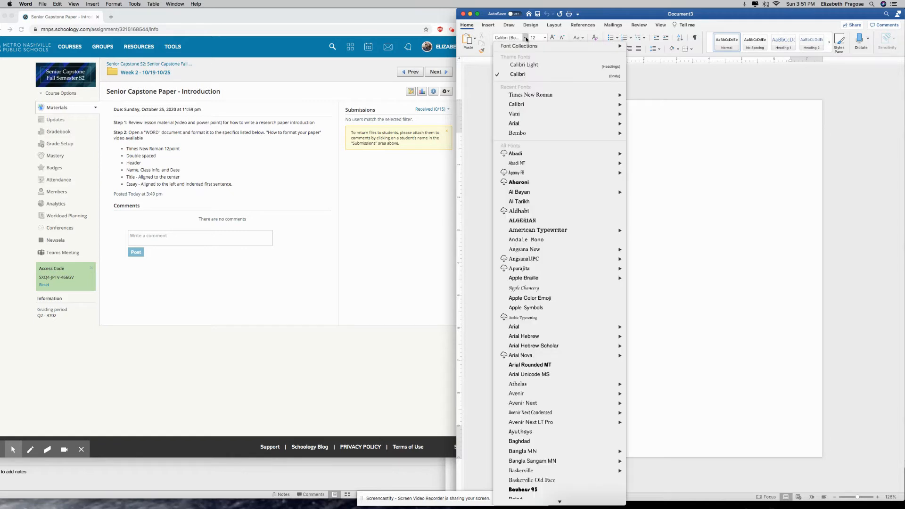
mouse_move(529, 96)
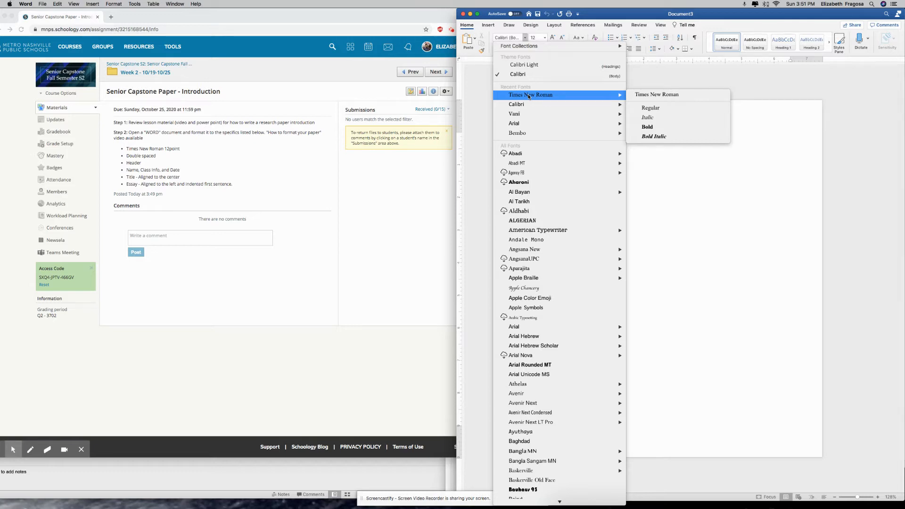
scroll(530, 254, "down", 10)
mouse_move(531, 256)
scroll(531, 254, "up", 15)
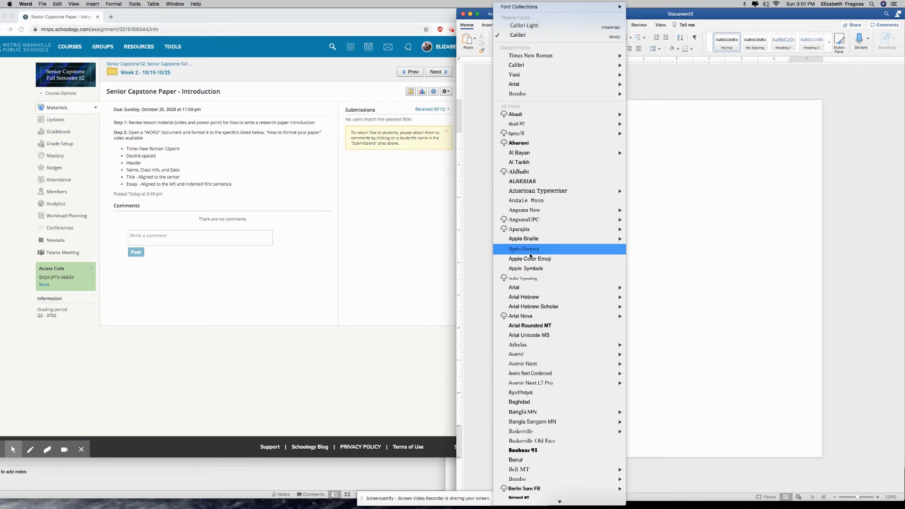
left_click(528, 55)
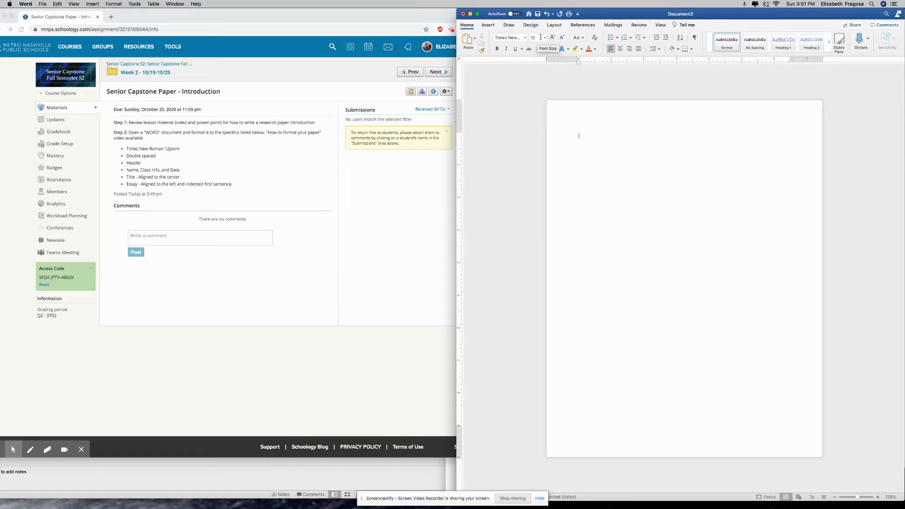
left_click(659, 49)
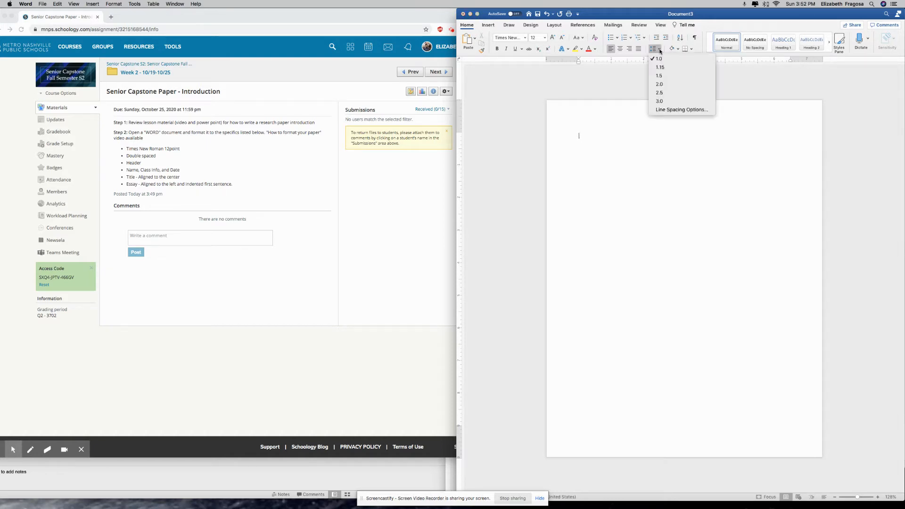
left_click(661, 83)
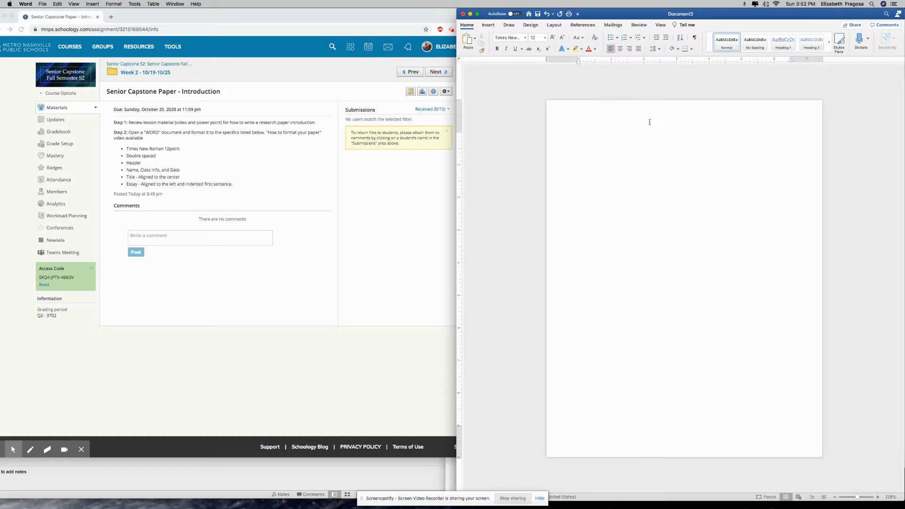
In the page header, right-align the text, set Times New Roman, and type the student's last name
double_click(644, 118)
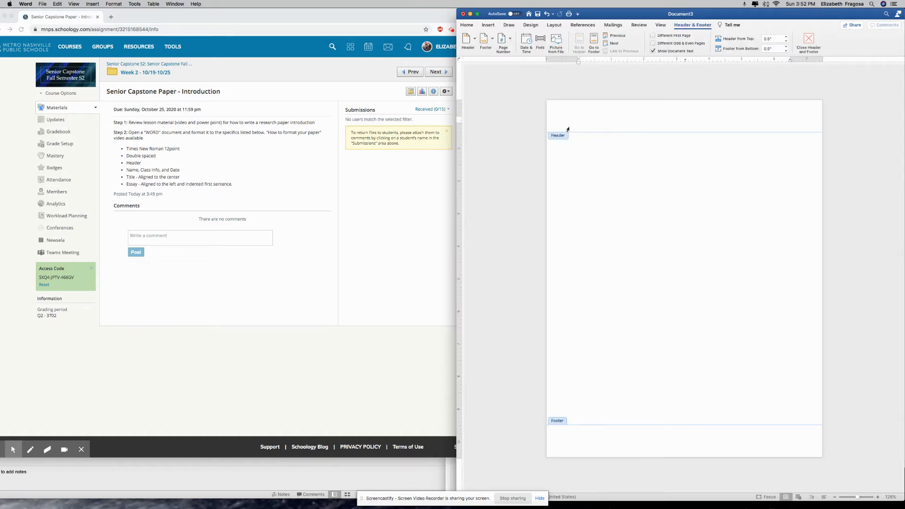
left_click(465, 26)
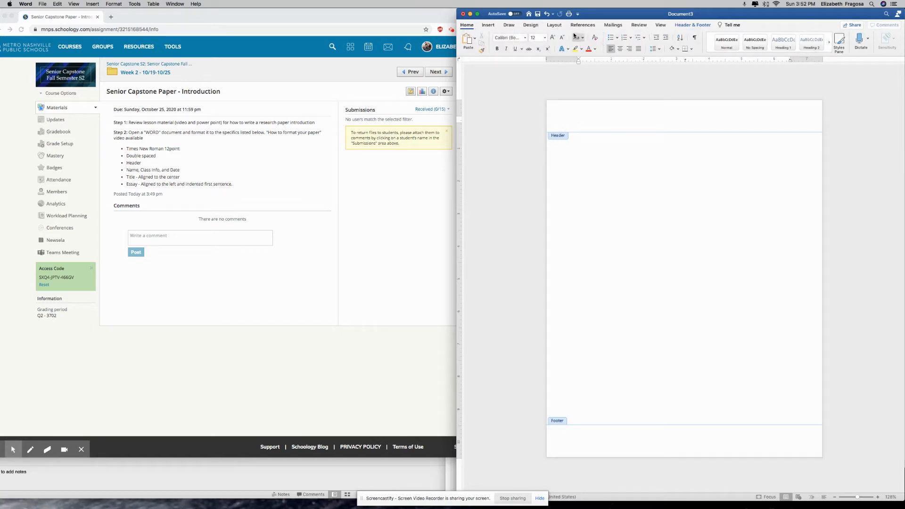
left_click(630, 49)
left_click(525, 38)
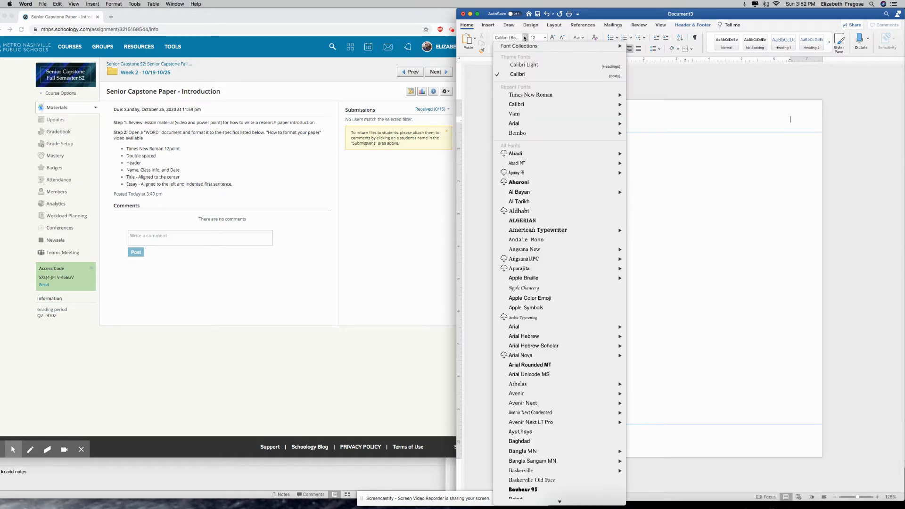
left_click(522, 96)
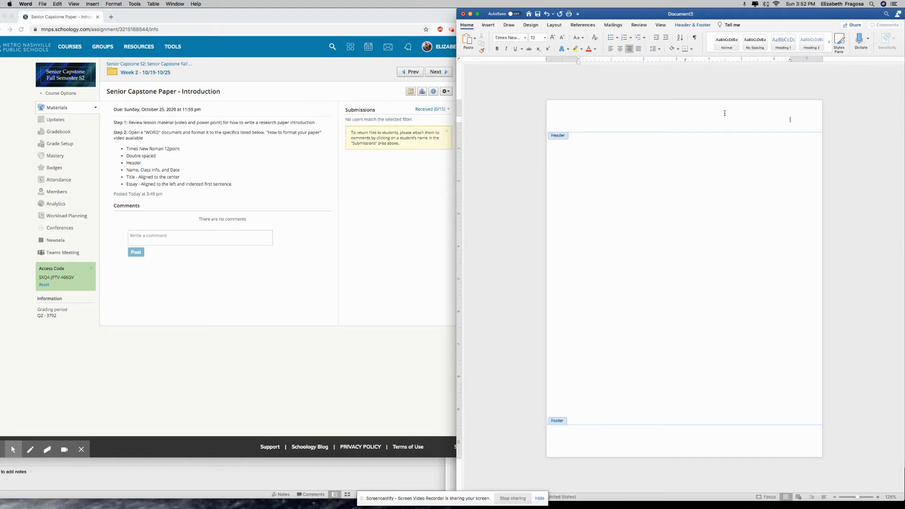
type("Fragosa 1")
key("BackSpace")
left_click(493, 27)
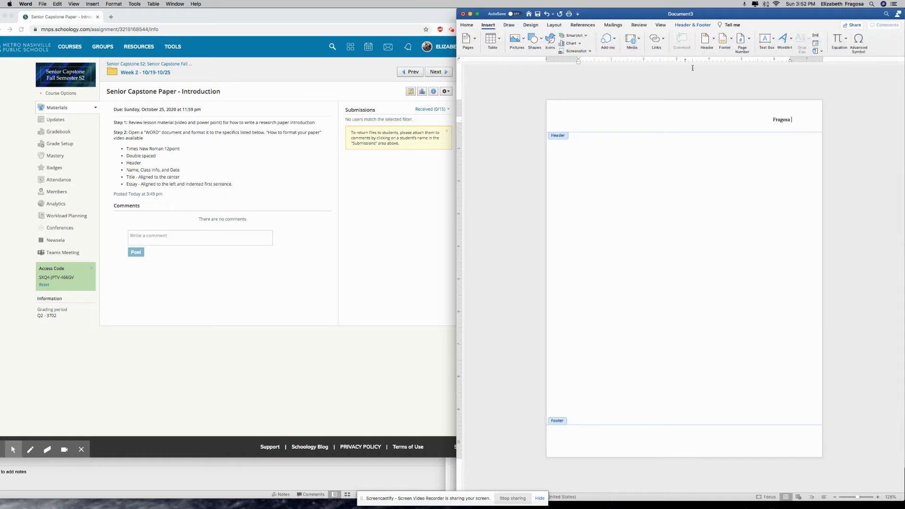
Insert a page number at the top right of the header
left_click(747, 45)
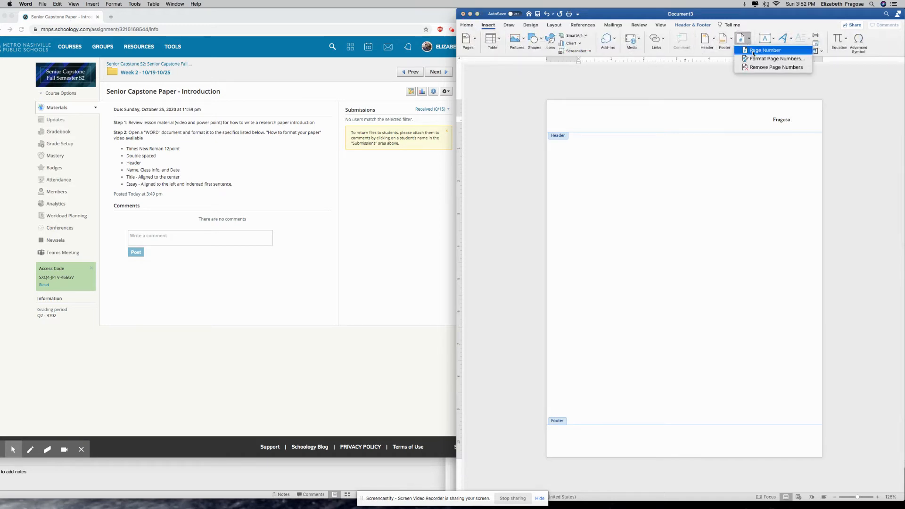
left_click(765, 50)
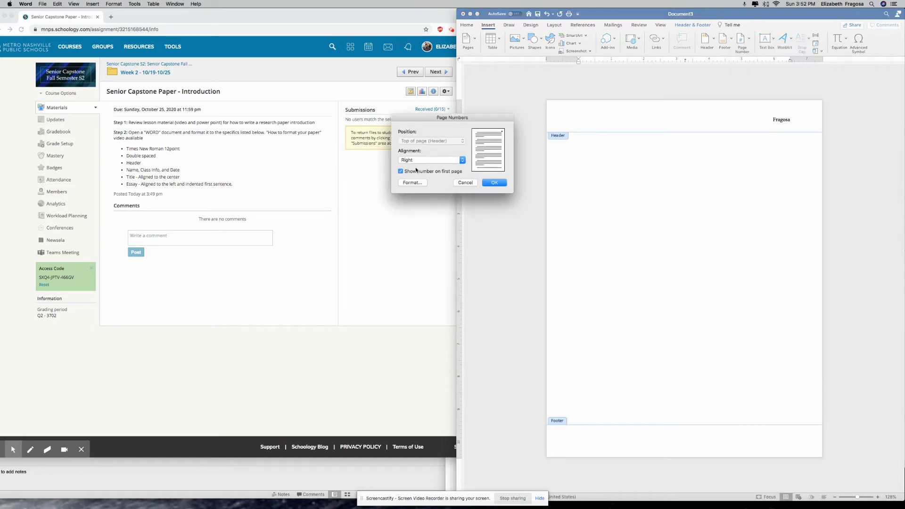
left_click(491, 183)
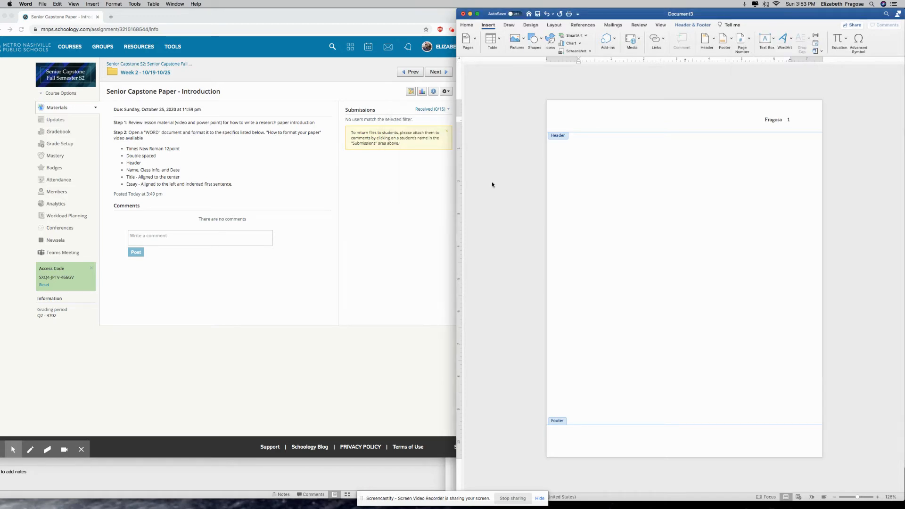
Set the page number to Times New Roman and return to the document body
left_click(789, 119)
left_click(470, 26)
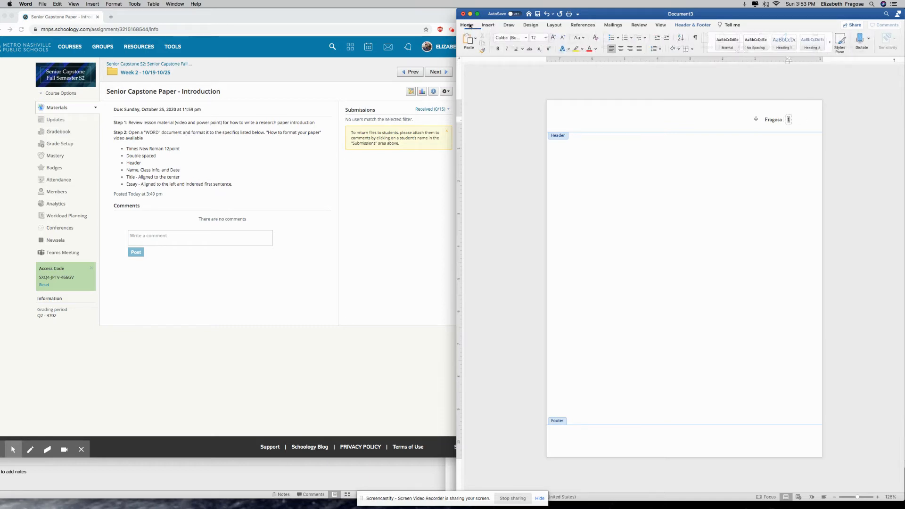
left_click(526, 38)
left_click(535, 97)
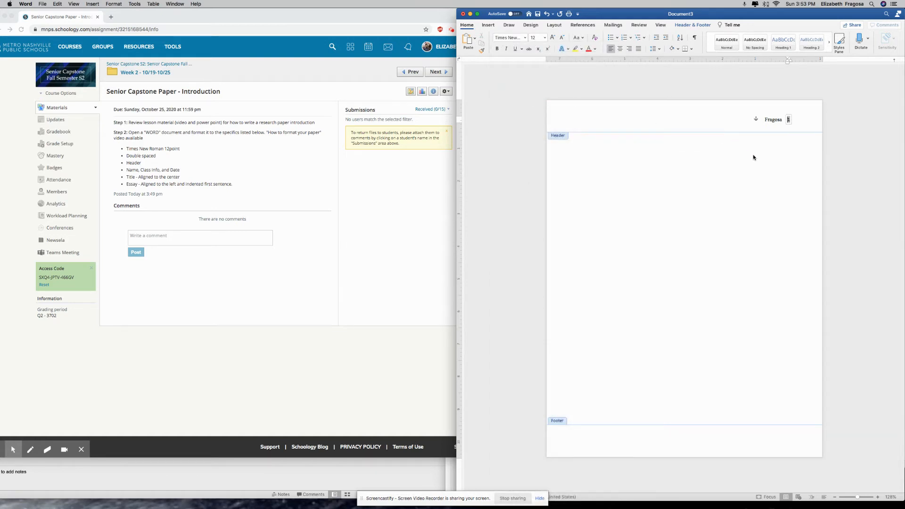
key("Return")
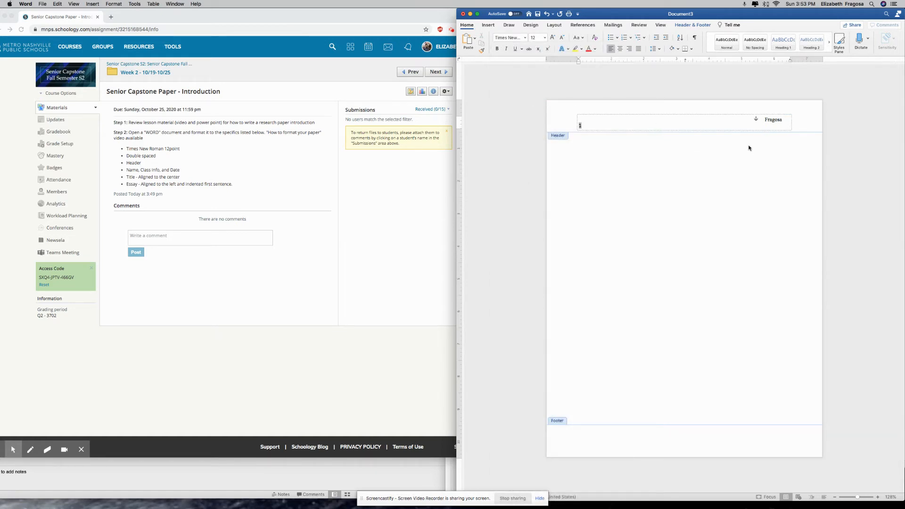
key("BackSpace")
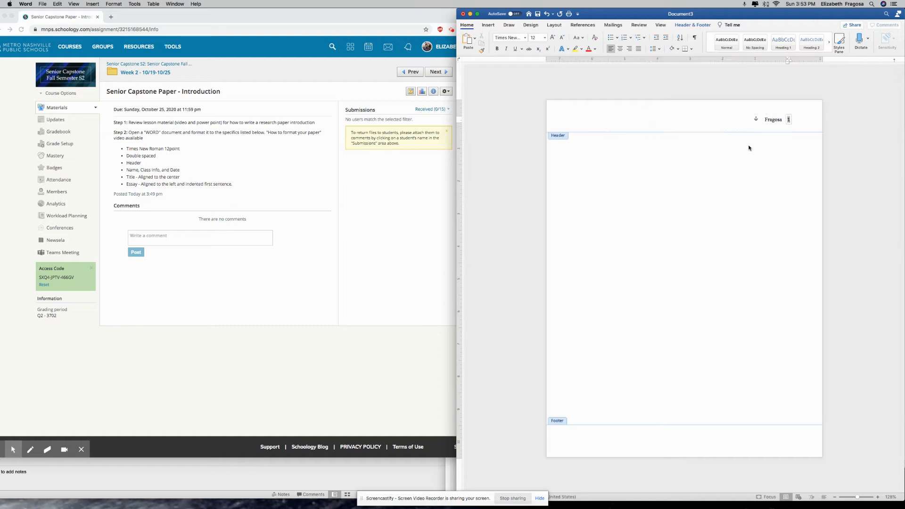
double_click(707, 149)
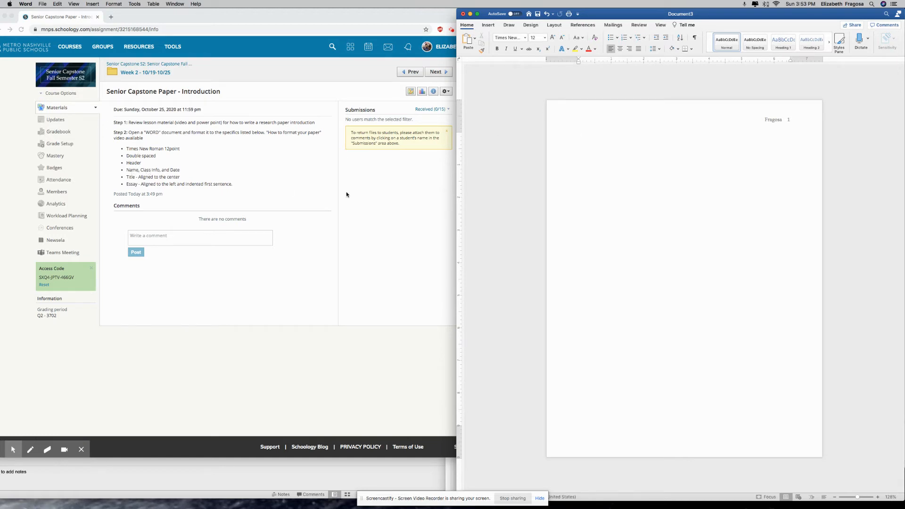
Type the student name, teacher name, Senior Capstone and 25 October 2020 on separate lines
type("Ms. Fragosa ")
type("Senior Capstone")
type("25")
type(" October ")
type("2020")
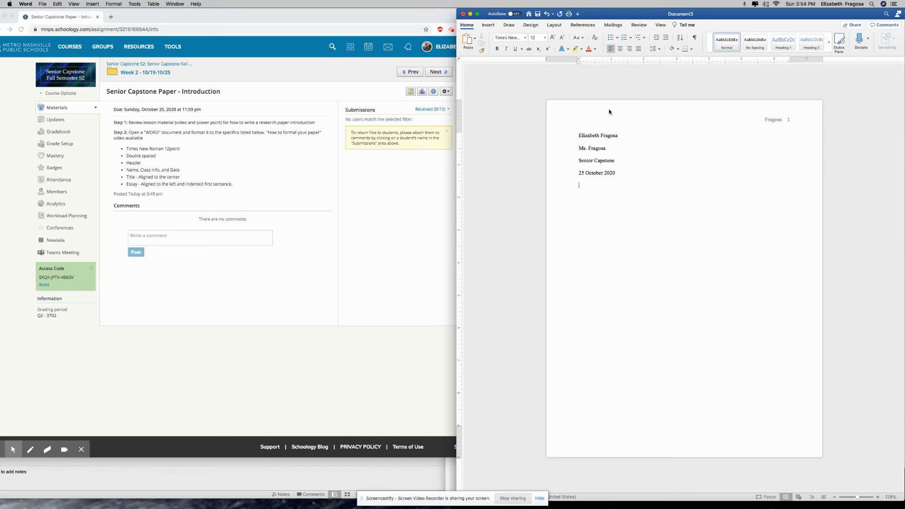
Add a centred 'Title' line below the heading block
left_click(620, 51)
type("Title")
key("Return")
Add a left-aligned, indented 'Start typing' essay line and bring up the EXEMPLAR document
left_click(611, 49)
type("Start typing")
key("Tab")
key("ctrl+Up")
left_click(797, 170)
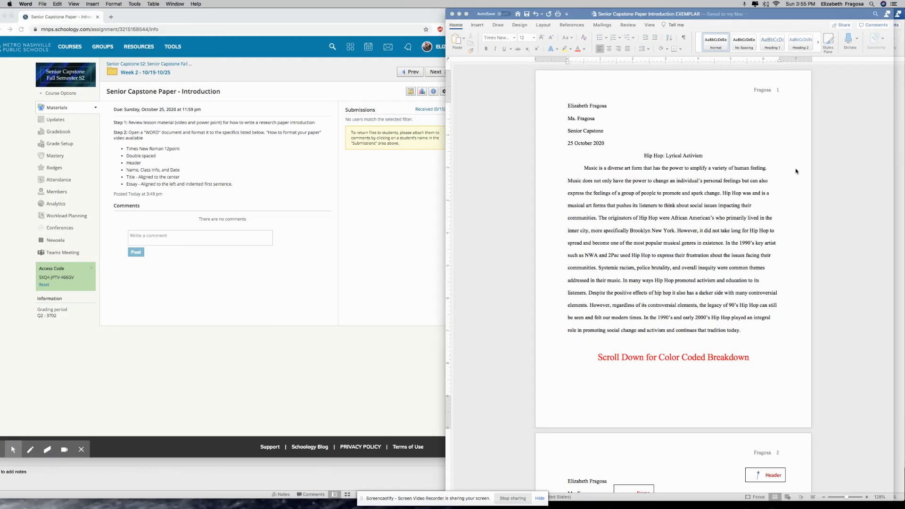